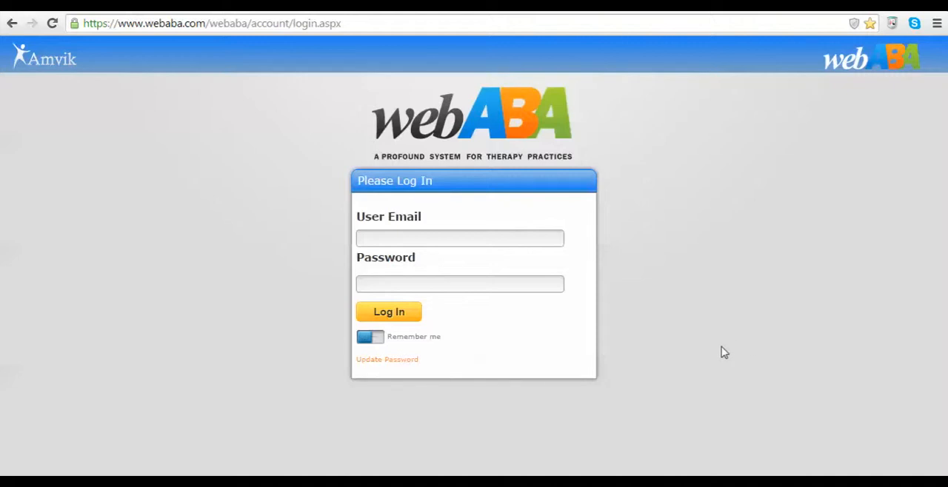
# Log in with the administrator's e-mail and account password.
pyautogui.click(376, 242)
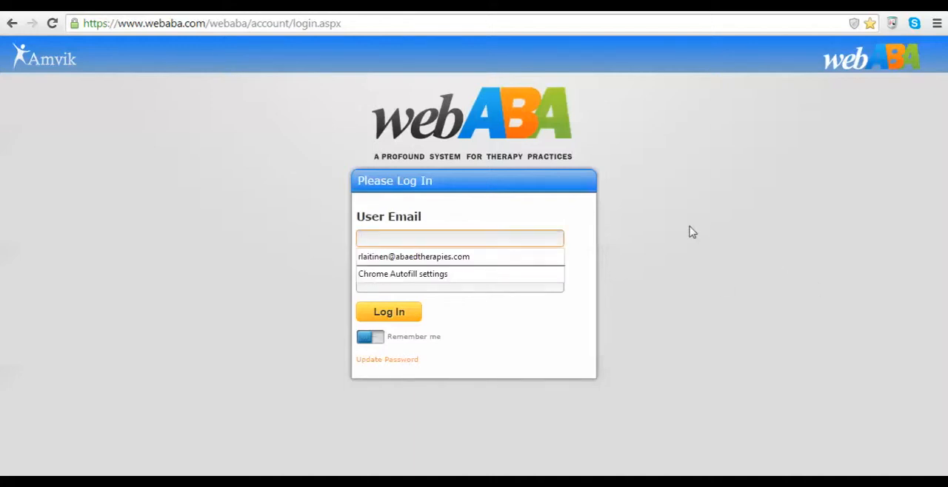
pyautogui.hotkey('ctrl', 'v')
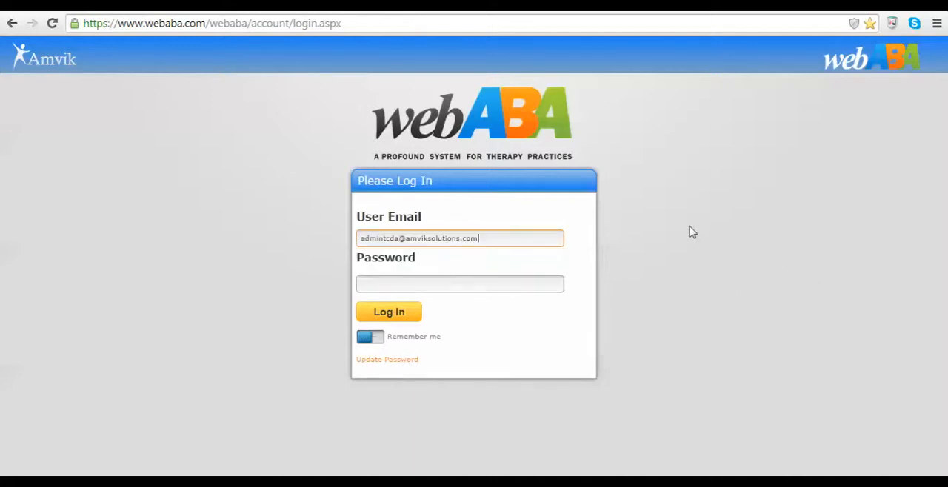
pyautogui.press('Tab')
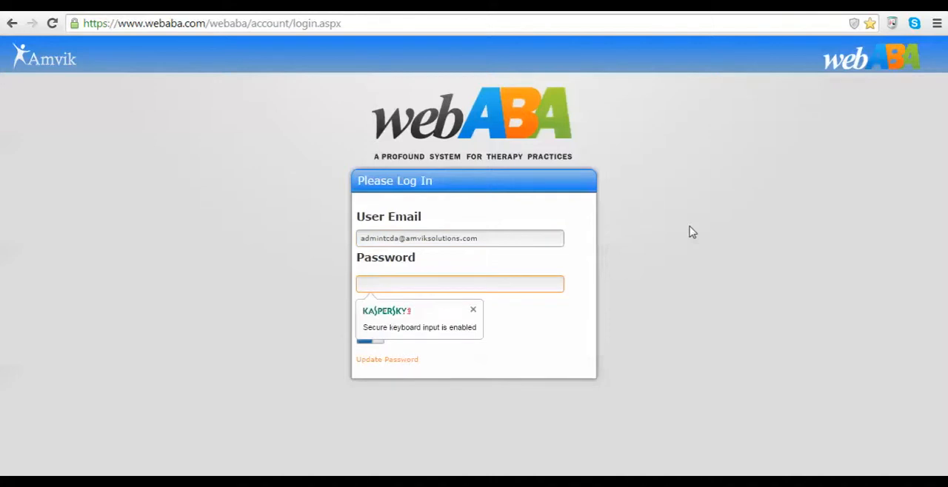
pyautogui.hotkey('ctrl', 'v')
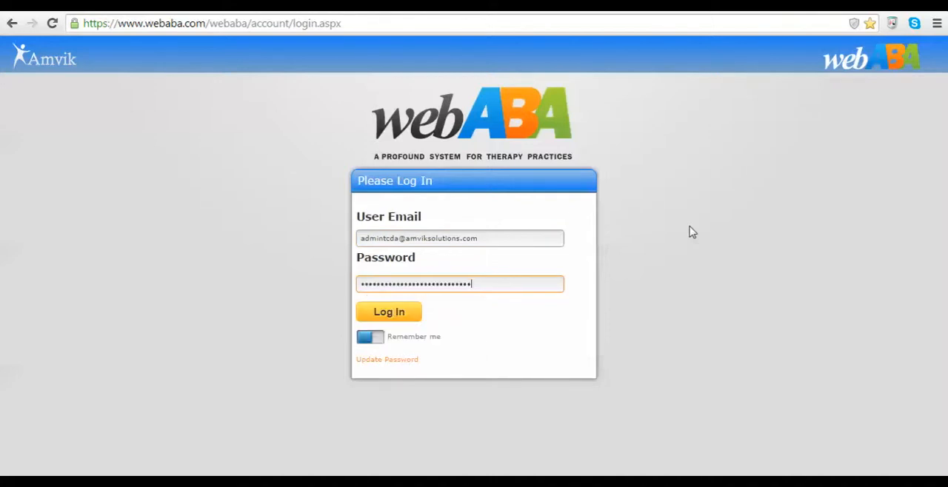
pyautogui.press('Return')
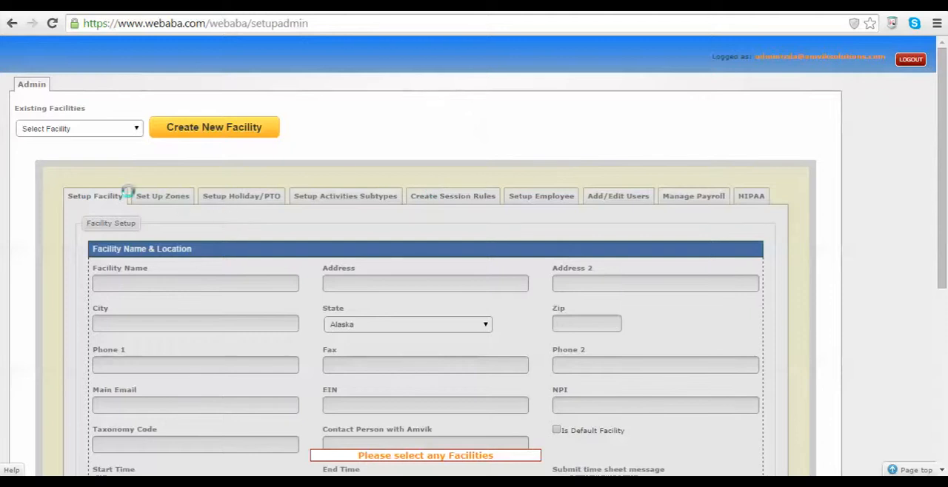
# Select the existing facility Stan Behavior Therapy and load its list of users.
pyautogui.click(102, 136)
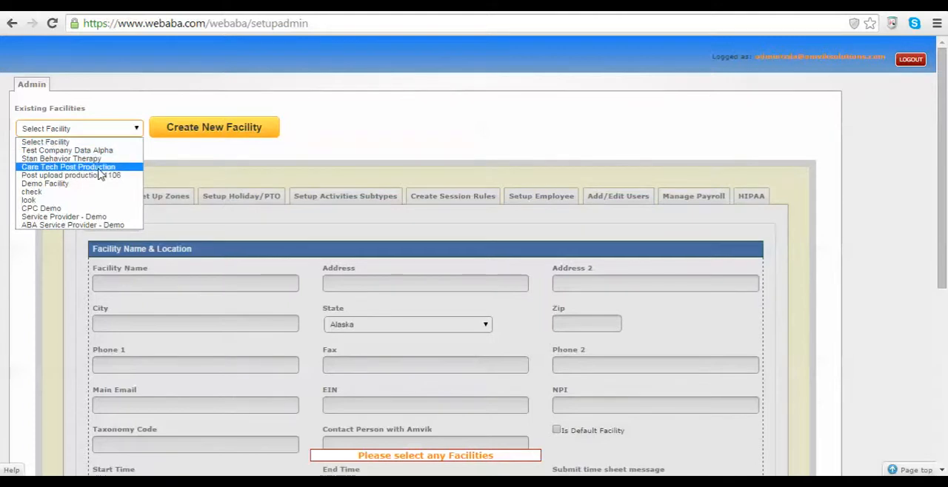
pyautogui.click(95, 160)
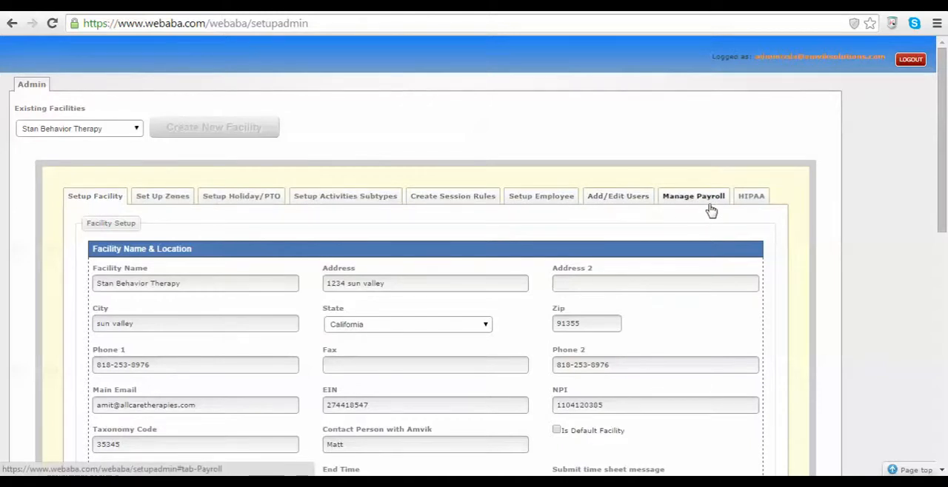
pyautogui.click(609, 197)
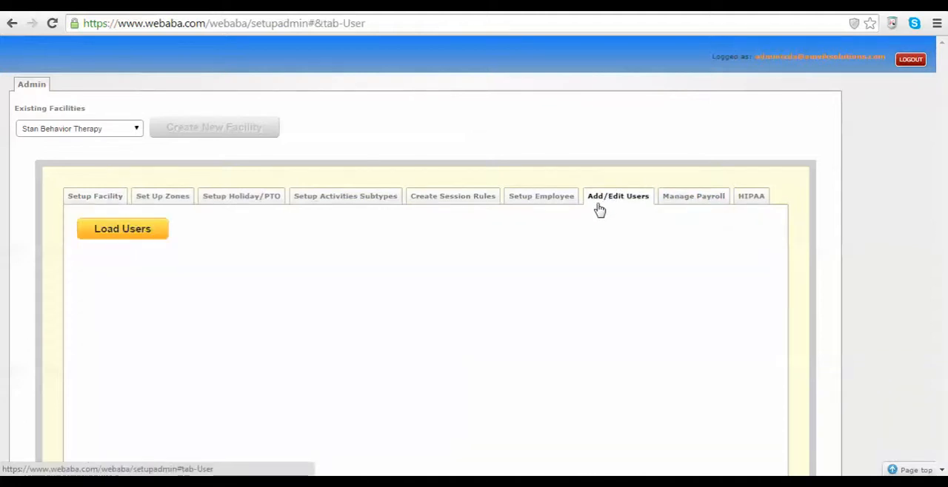
pyautogui.click(130, 235)
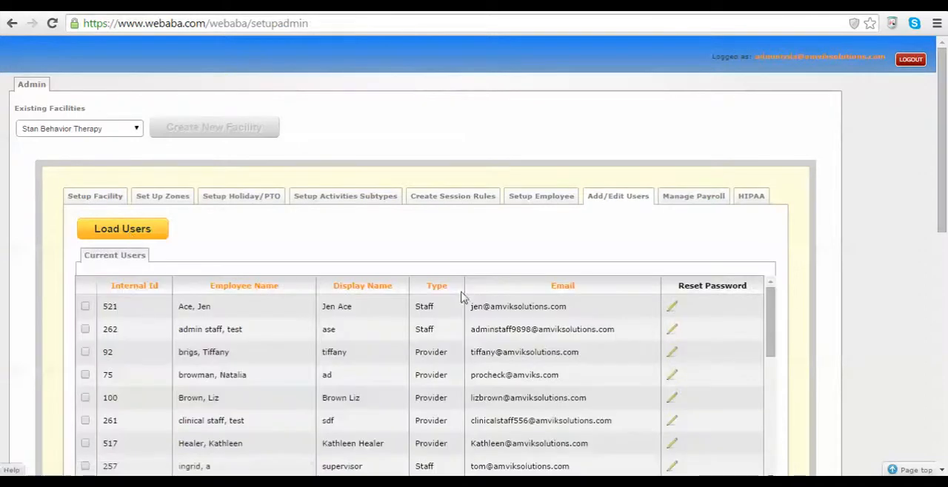
# Look through the current users and start adding a new user of type Office Staff.
pyautogui.scroll(-2, 943, 197)
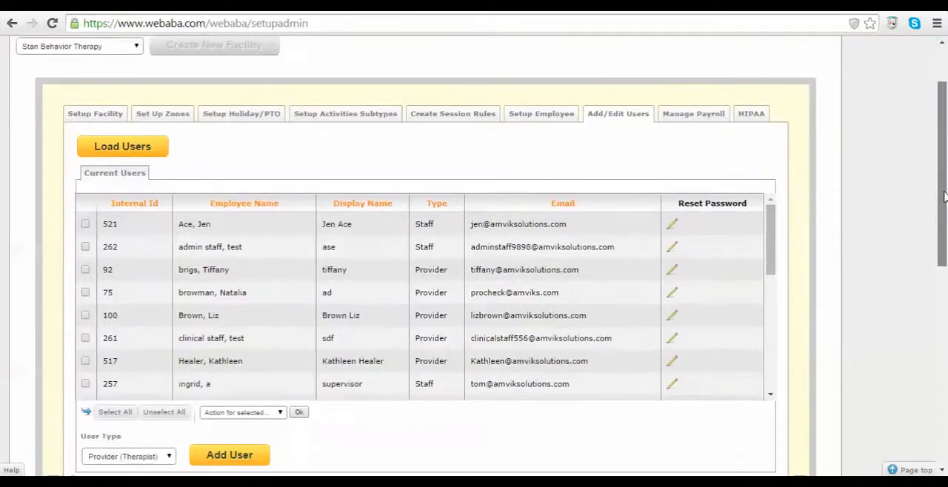
pyautogui.scroll(-1, 944, 197)
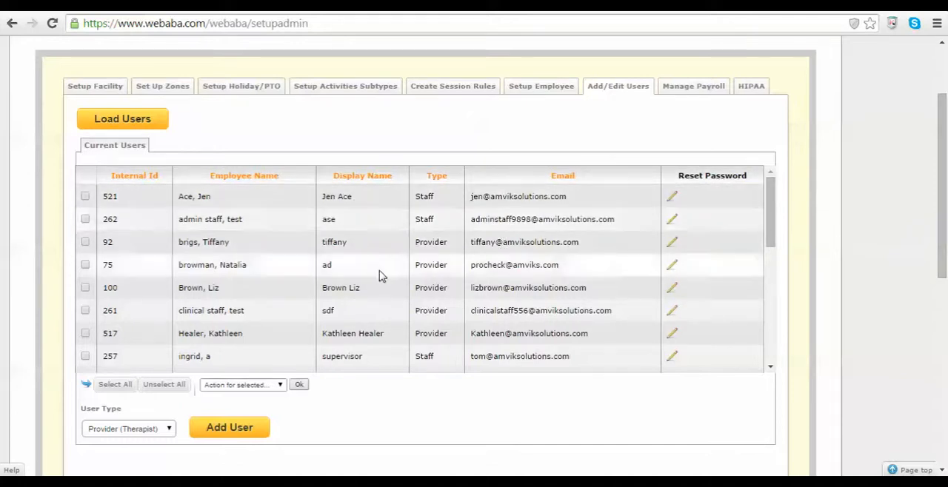
pyautogui.moveTo(770, 191); pyautogui.dragTo(787, 203)
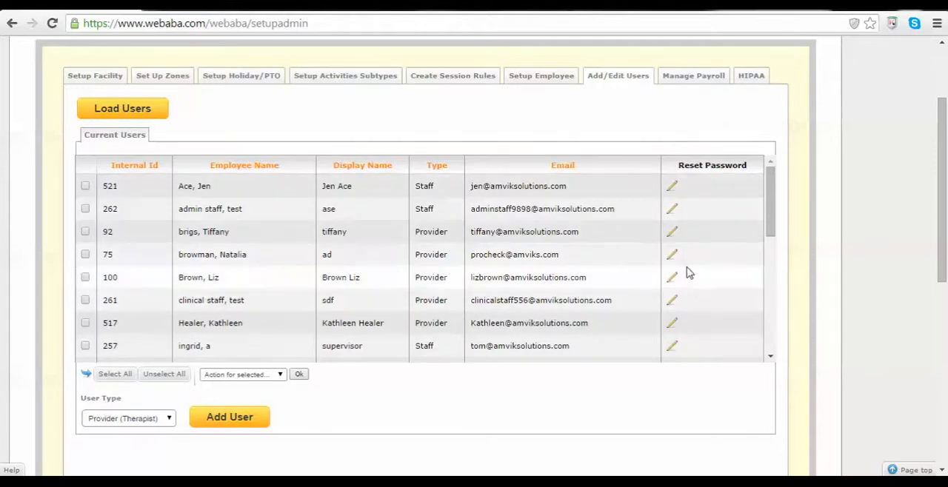
pyautogui.moveTo(768, 202); pyautogui.dragTo(768, 231)
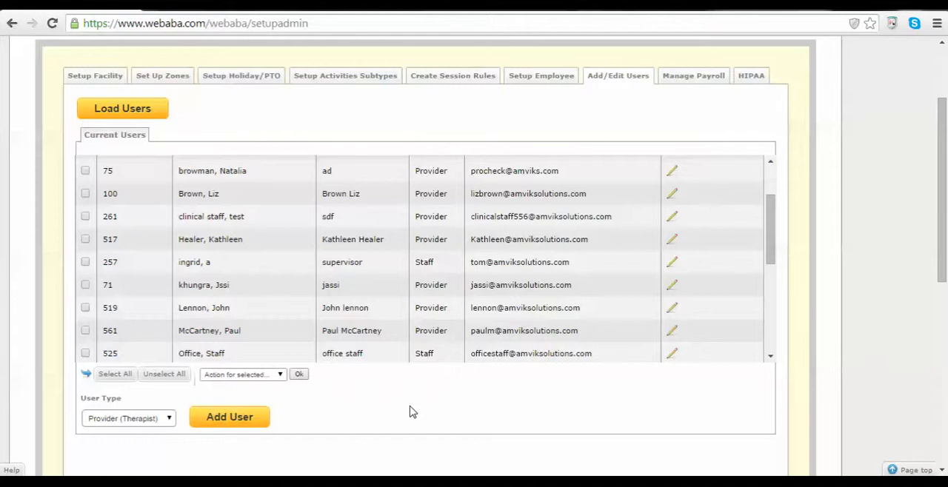
pyautogui.click(169, 419)
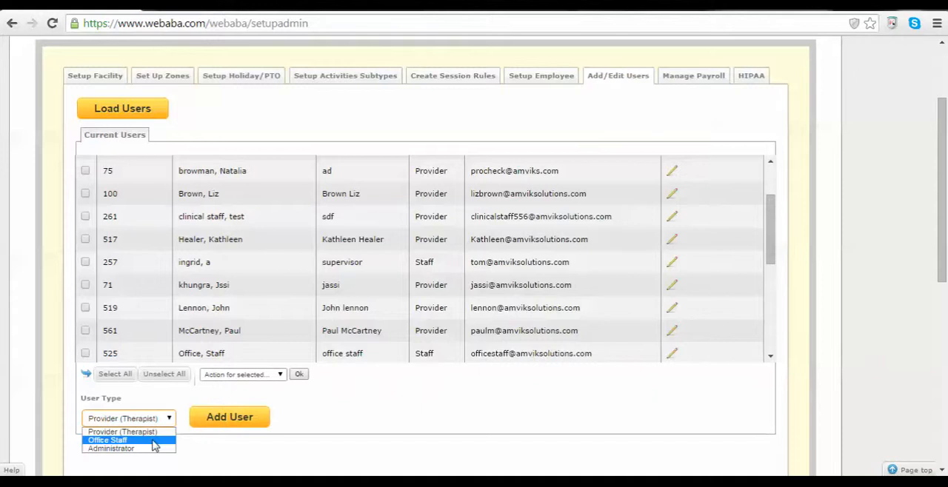
pyautogui.click(154, 442)
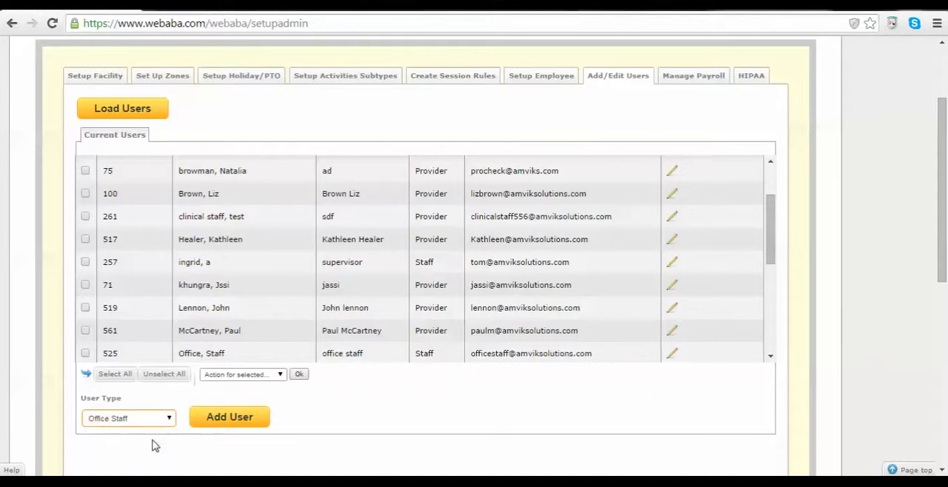
pyautogui.click(232, 422)
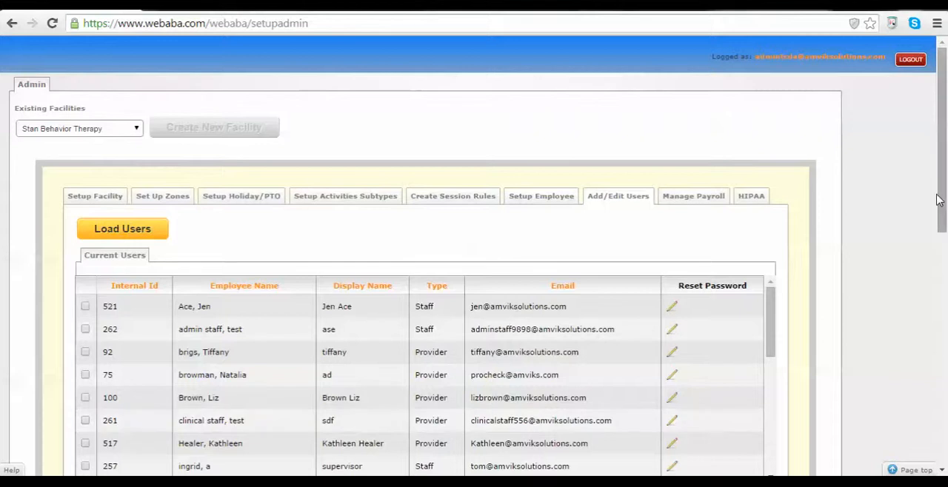
# Create the office staff user from the first listed employee, keeping access to Manage Client, Manage Staff, Scheduler, Billing and Payroll.
pyautogui.moveTo(944, 178); pyautogui.dragTo(924, 317)
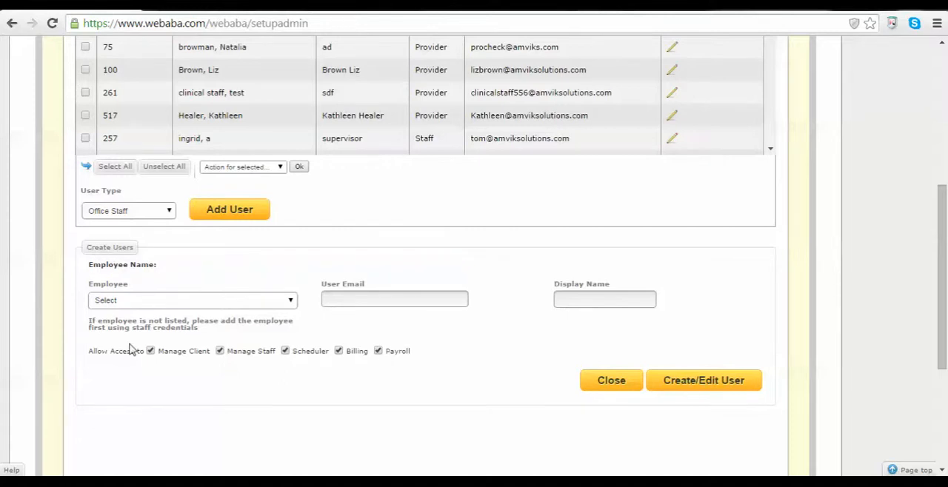
pyautogui.click(188, 302)
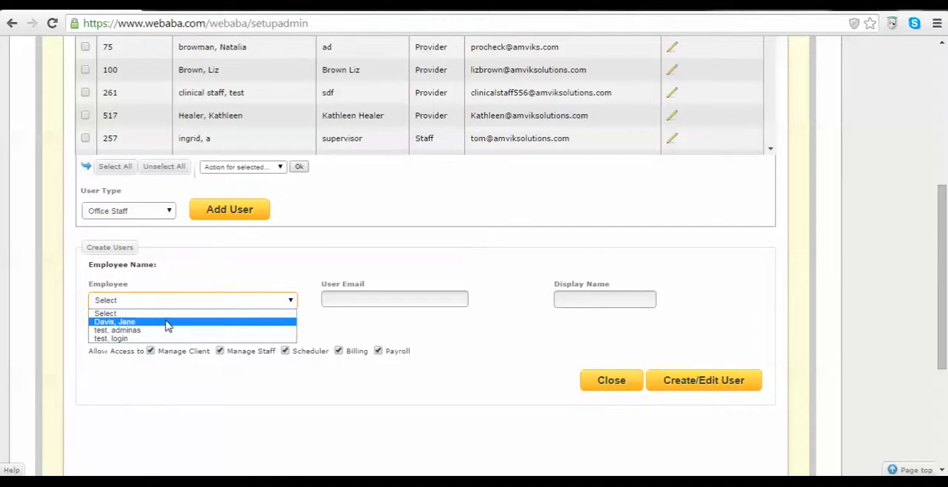
pyautogui.click(167, 323)
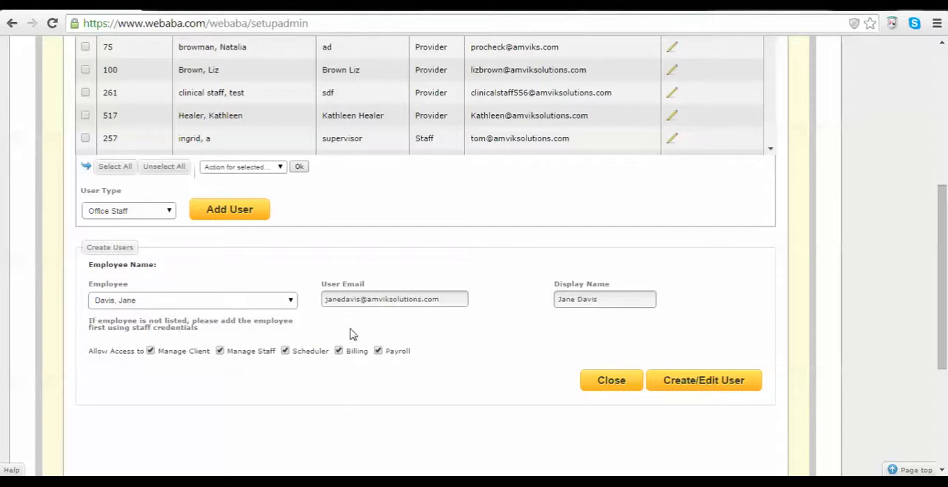
pyautogui.click(699, 382)
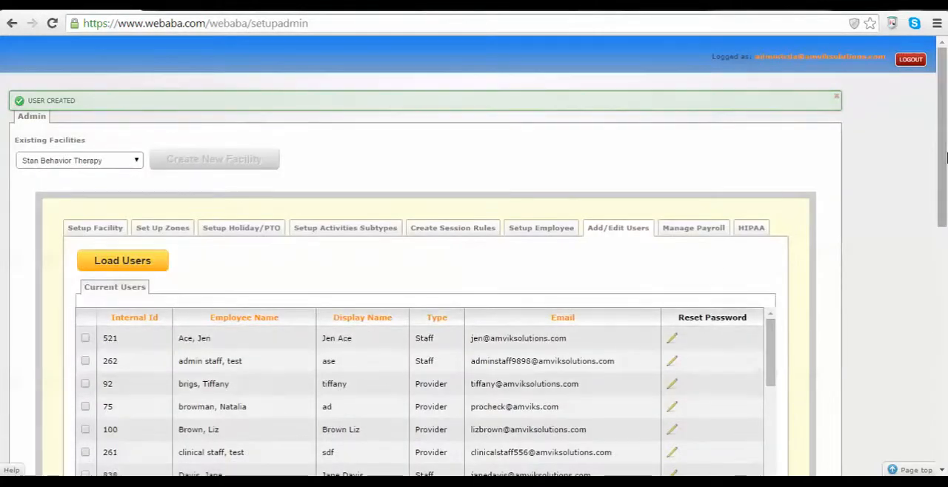
# Check the remaining selectable employees and find the new office staff user's row in the Current Users table.
pyautogui.moveTo(942, 170); pyautogui.dragTo(939, 264)
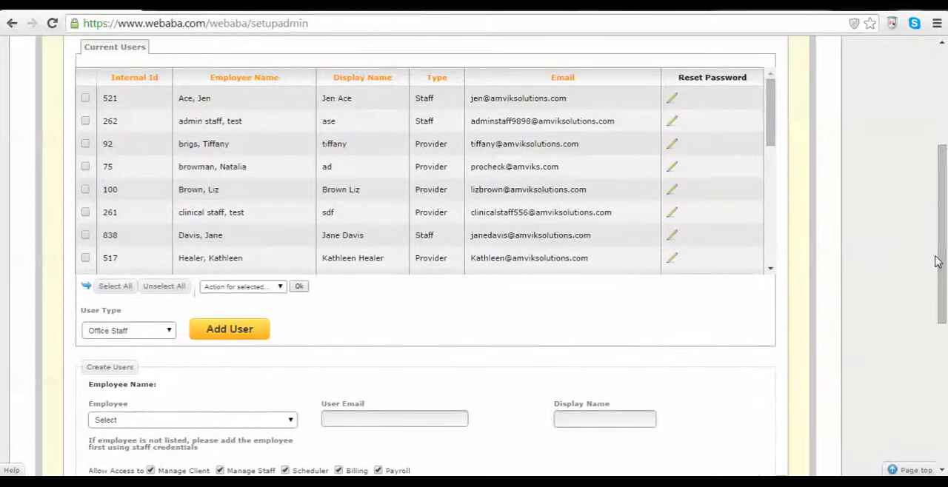
pyautogui.click(242, 422)
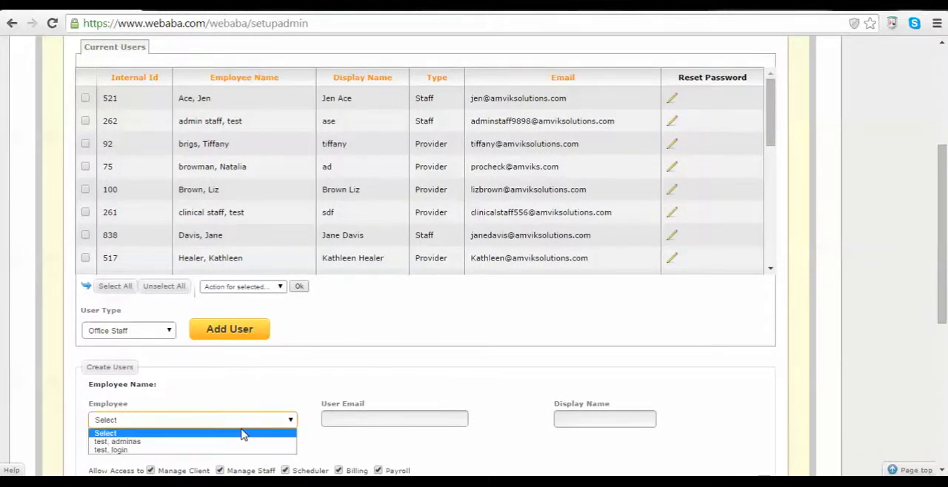
pyautogui.scroll(-1, 264, 328)
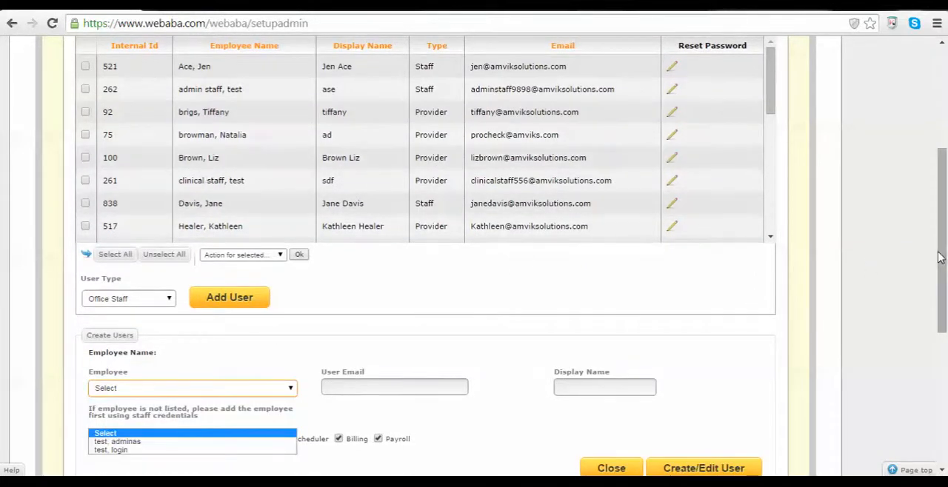
pyautogui.moveTo(940, 258); pyautogui.dragTo(941, 225)
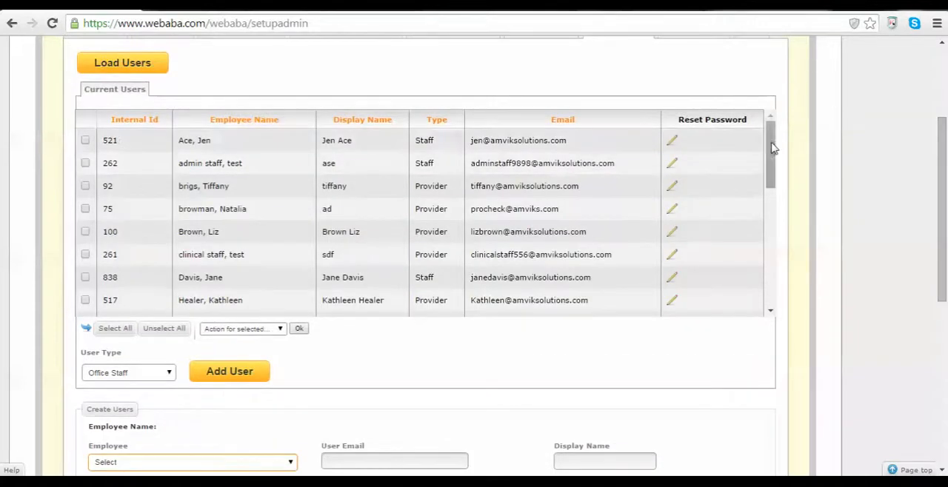
pyautogui.moveTo(768, 140); pyautogui.dragTo(768, 171)
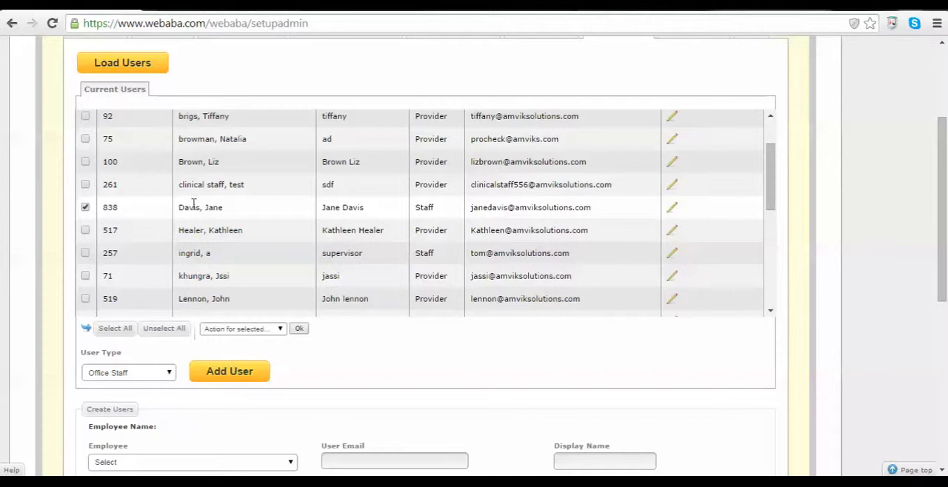
pyautogui.click(85, 207)
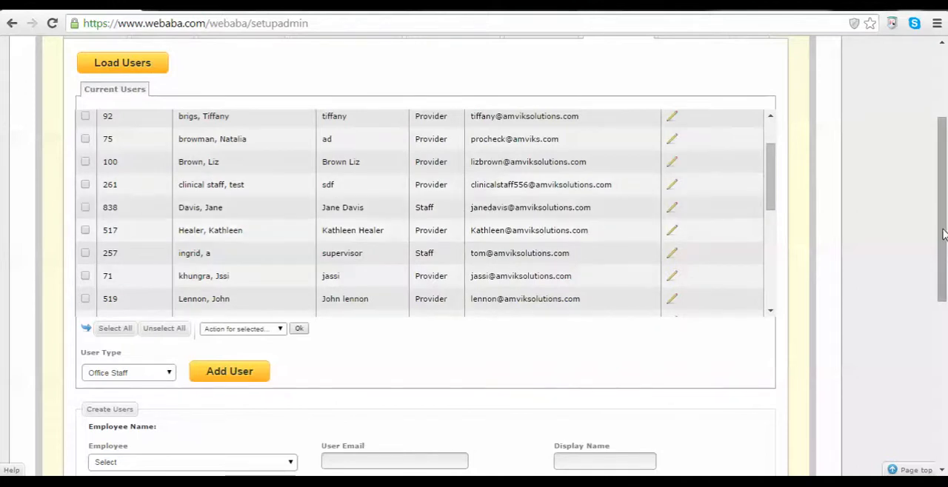
# Start adding another user, this time of type Provider (Therapist).
pyautogui.scroll(-2, 942, 234)
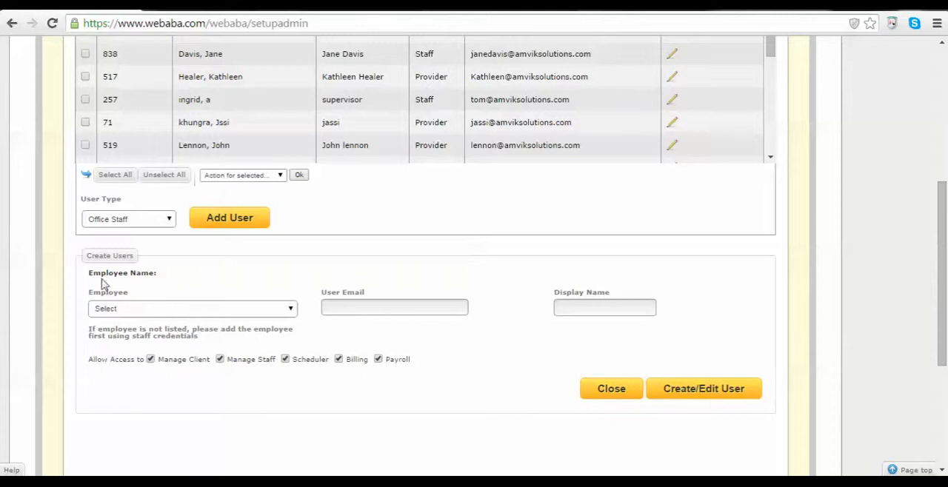
pyautogui.click(155, 221)
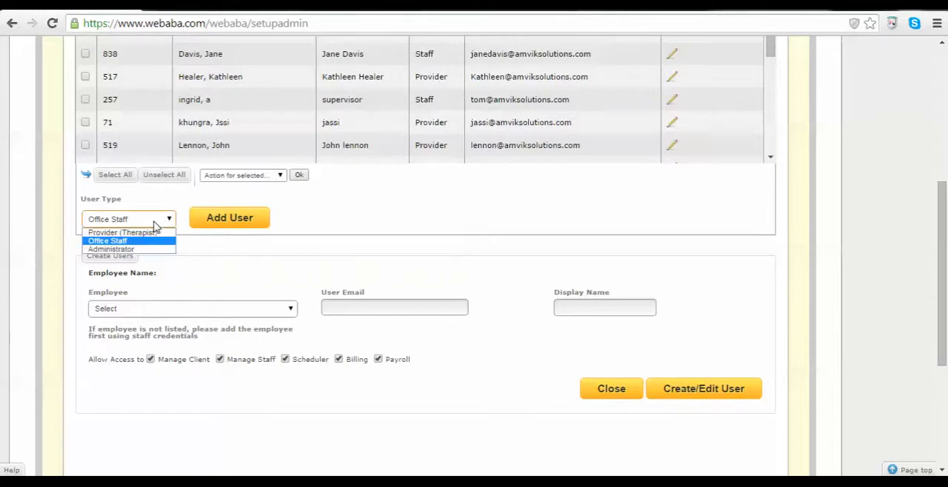
pyautogui.click(124, 233)
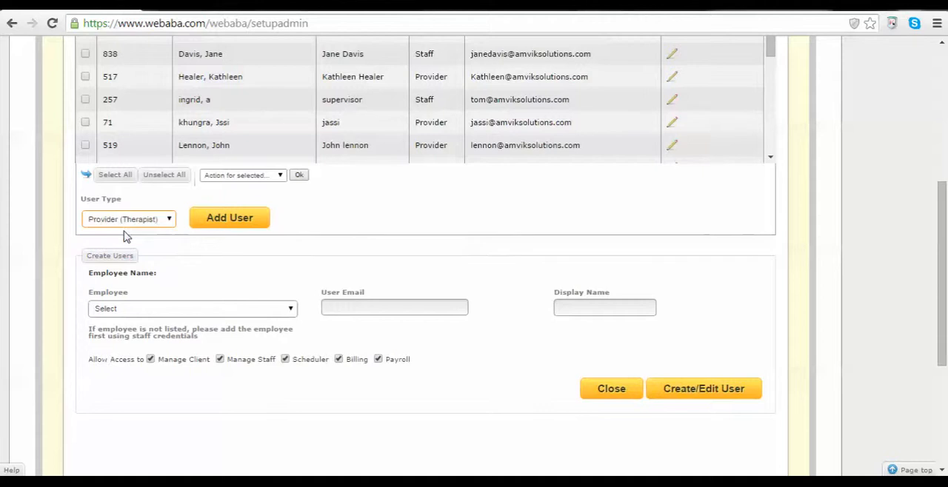
pyautogui.click(234, 225)
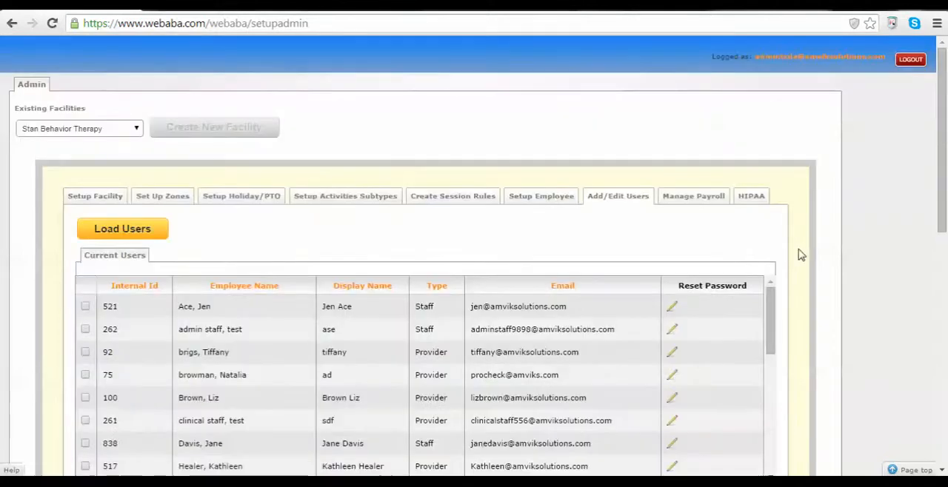
# Create the provider user from the first listed employee, trying out the Allow Access to Scheduler option beforehand.
pyautogui.scroll(-1, 933, 225)
pyautogui.scroll(-5, 933, 225)
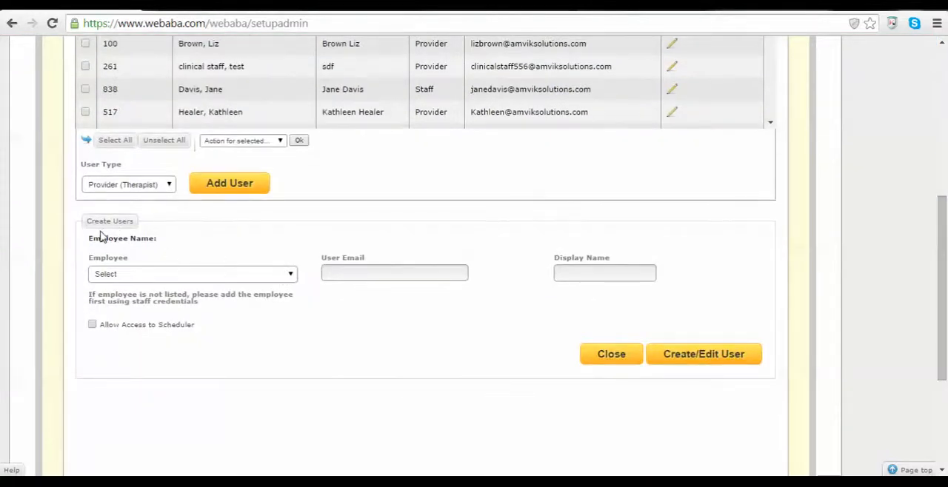
pyautogui.click(176, 276)
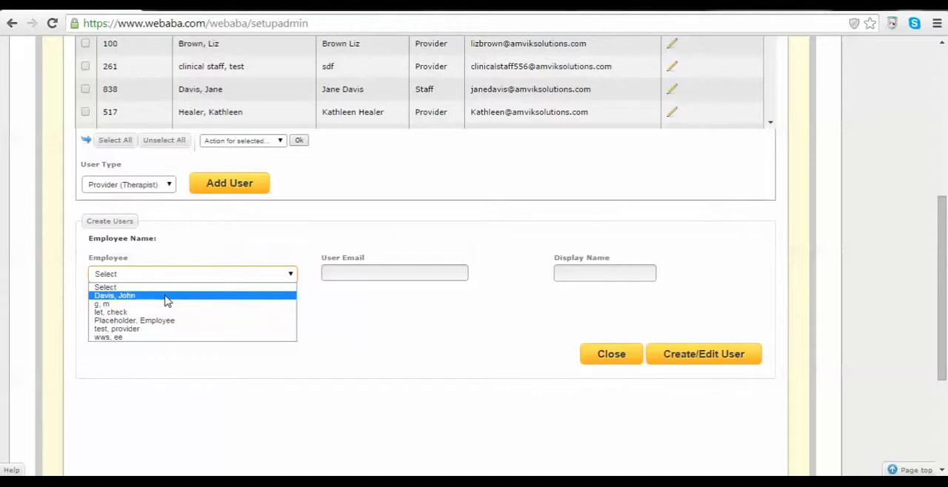
pyautogui.click(165, 296)
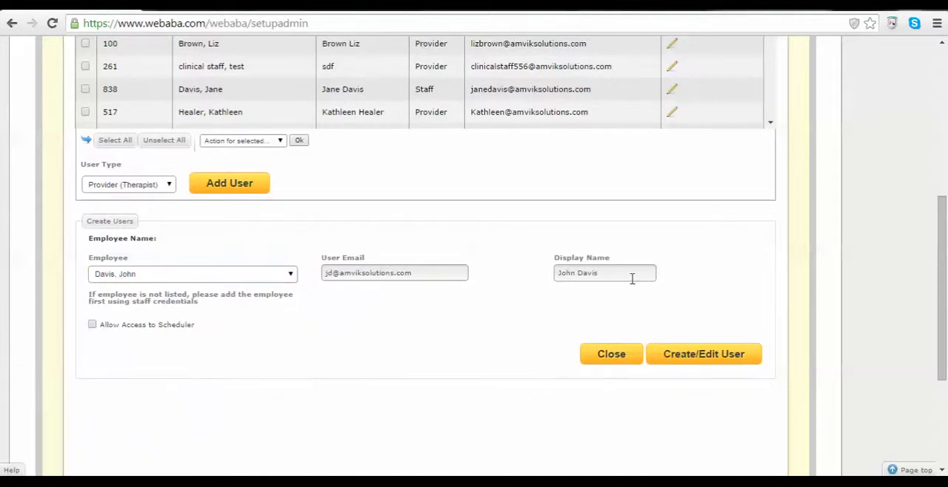
pyautogui.click(92, 325)
pyautogui.click(96, 329)
pyautogui.click(712, 356)
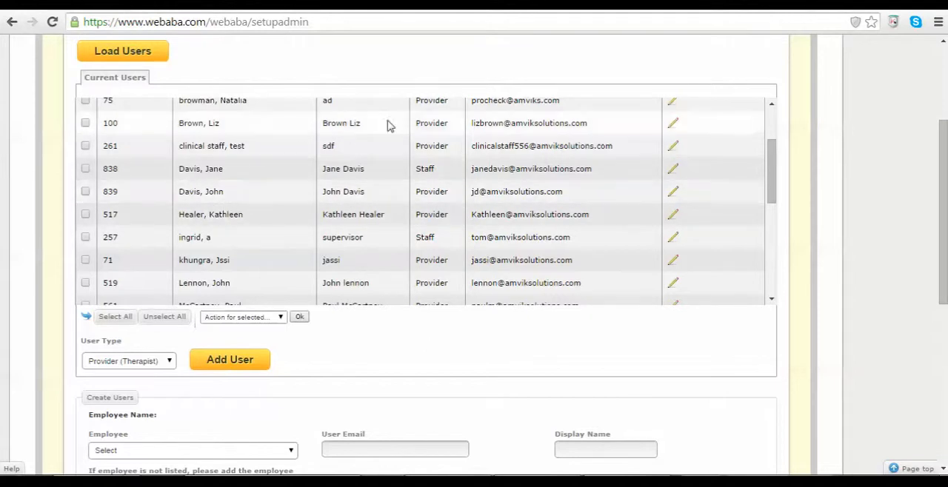
# Try out selecting the new office staff user in the Current Users table and choosing the Mark inactive action, leaving the action unapplied.
pyautogui.click(85, 192)
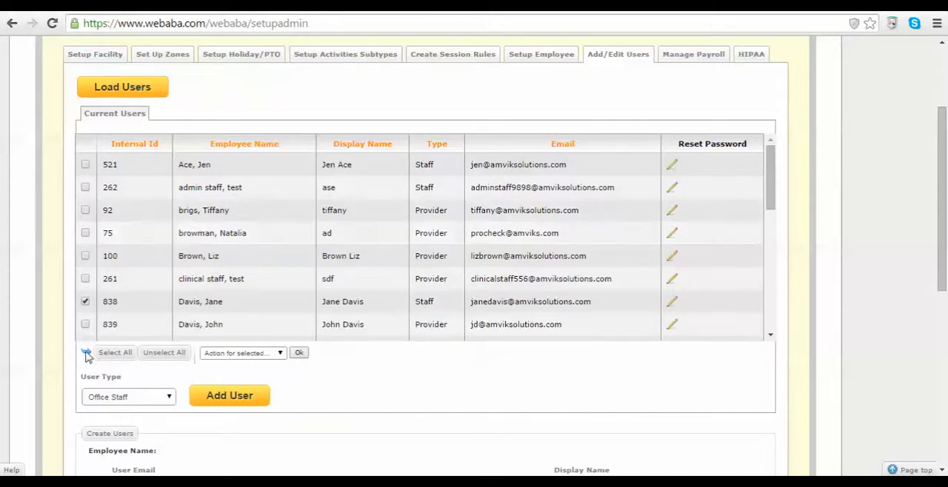
pyautogui.click(86, 302)
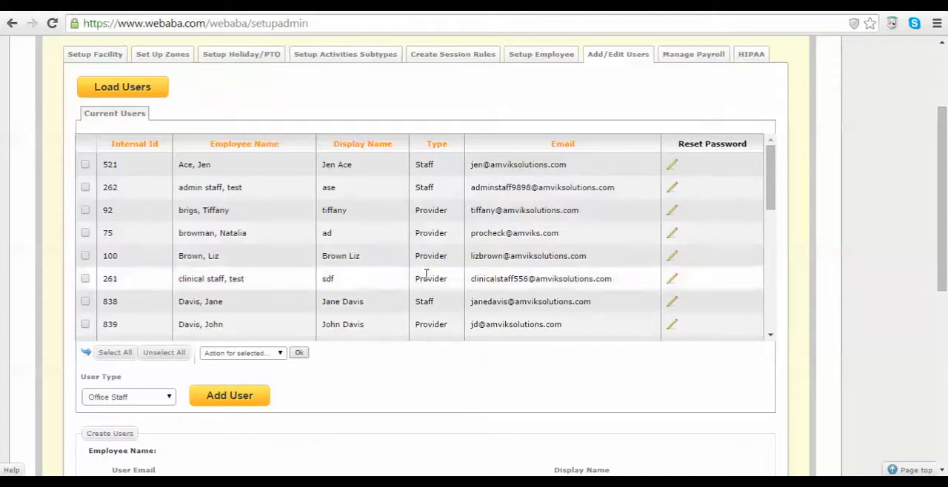
pyautogui.click(86, 302)
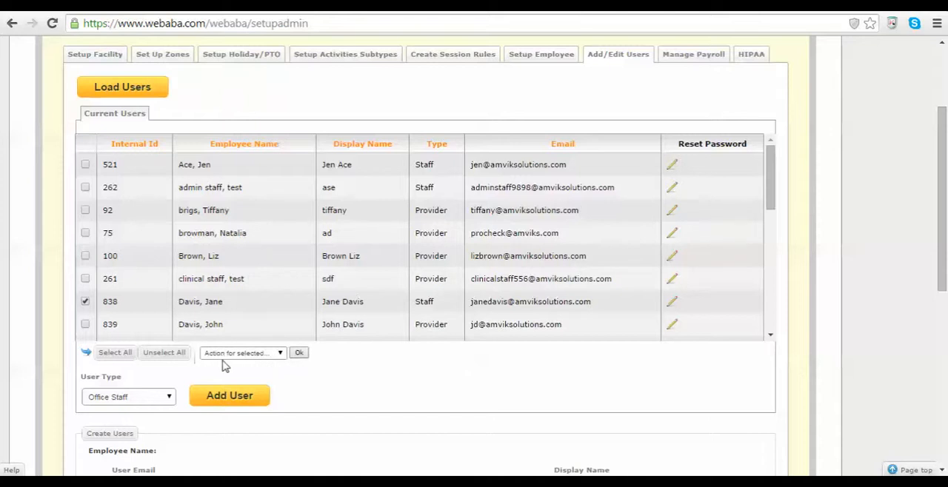
pyautogui.click(281, 354)
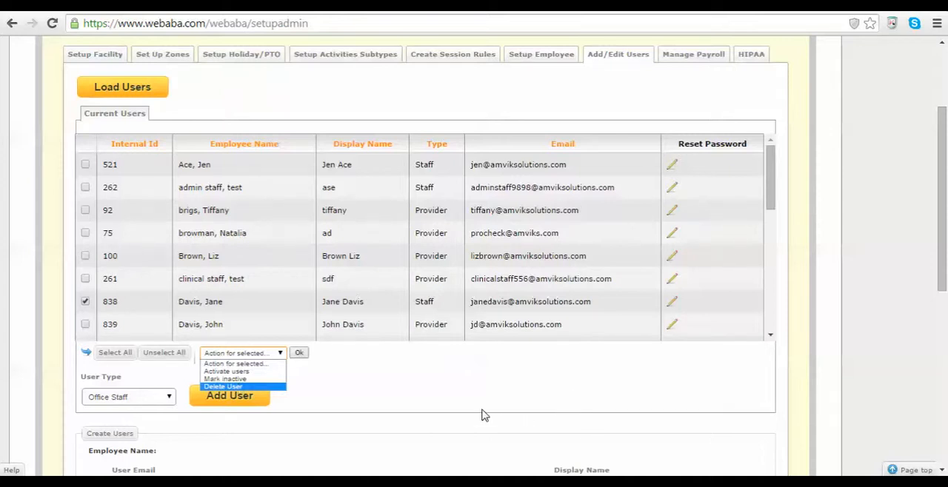
pyautogui.click(225, 379)
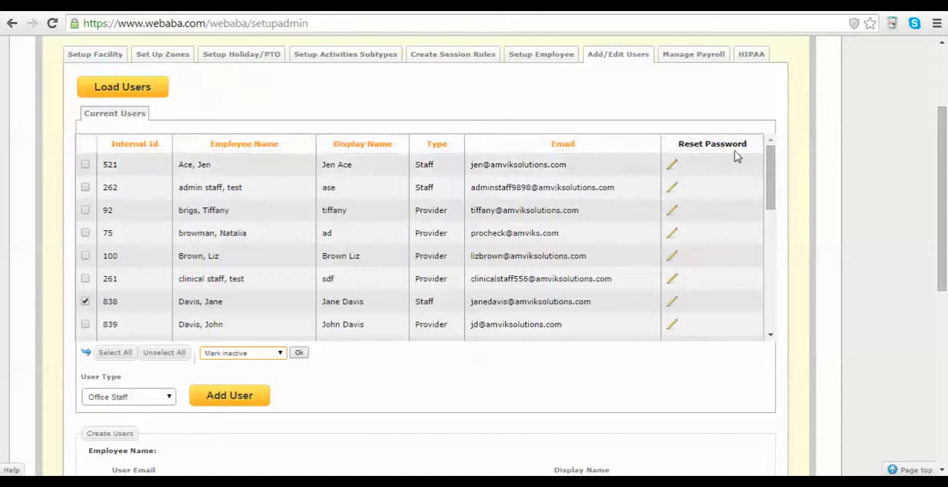
pyautogui.click(85, 302)
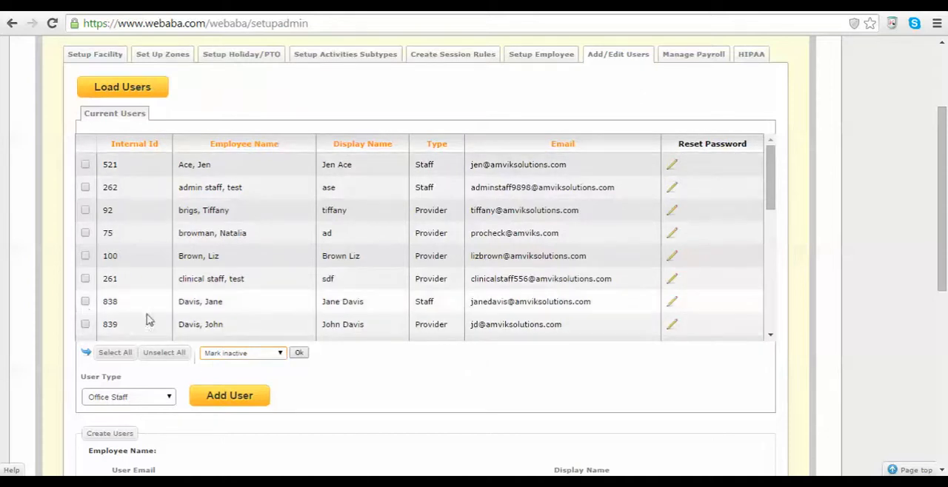
# Open the new office staff user for editing and remove the access to Manage Staff and Scheduler.
pyautogui.click(674, 308)
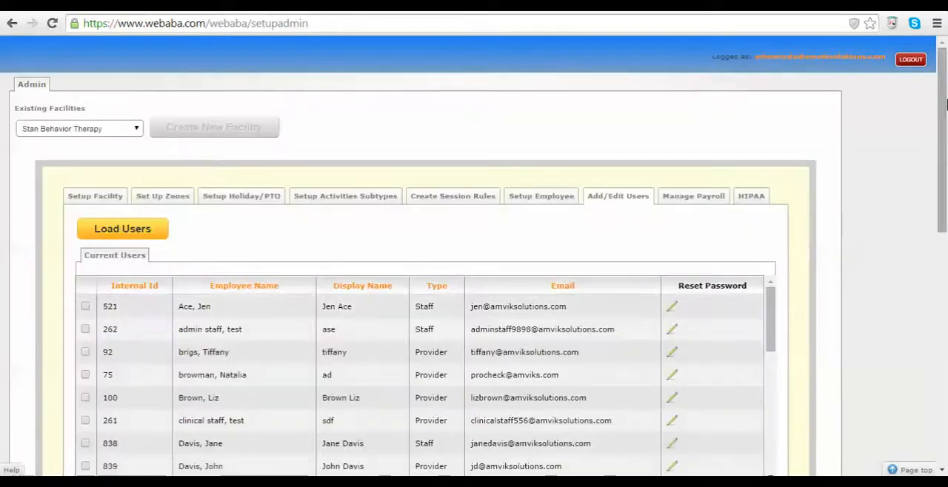
pyautogui.moveTo(943, 135); pyautogui.dragTo(944, 299)
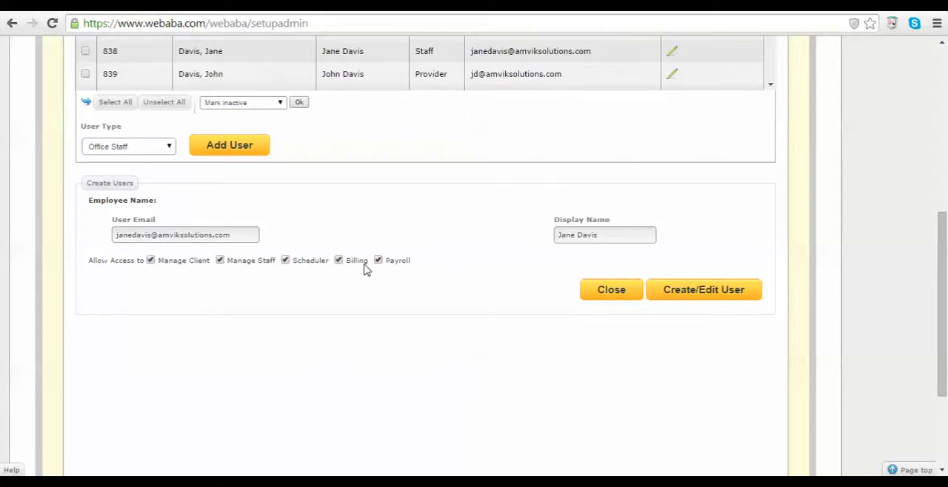
pyautogui.click(219, 261)
pyautogui.click(285, 261)
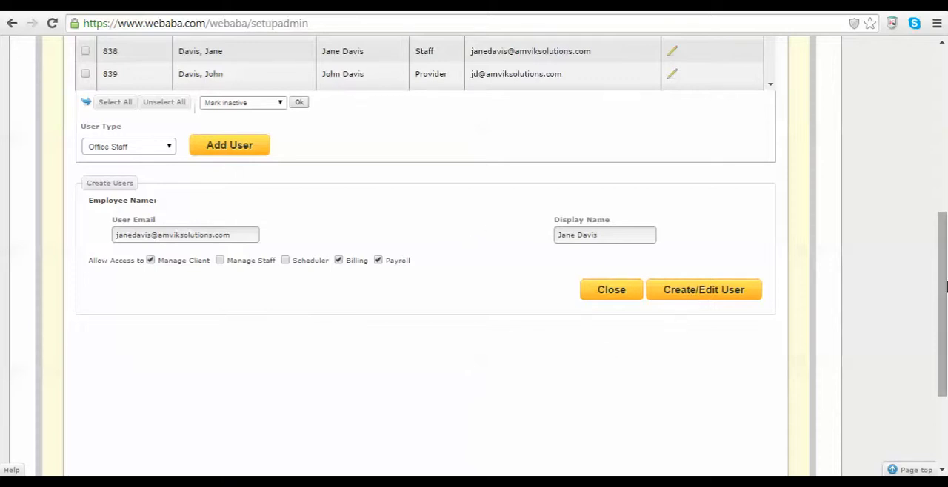
pyautogui.moveTo(941, 332); pyautogui.dragTo(929, 237)
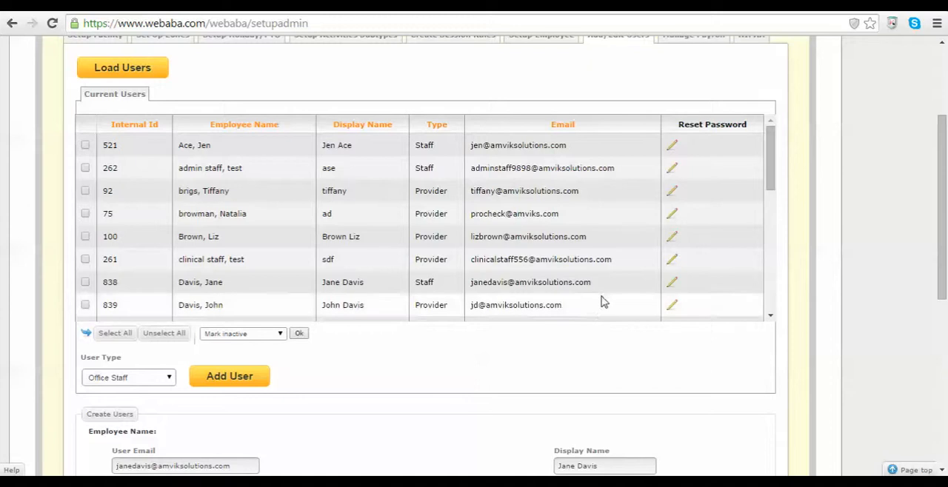